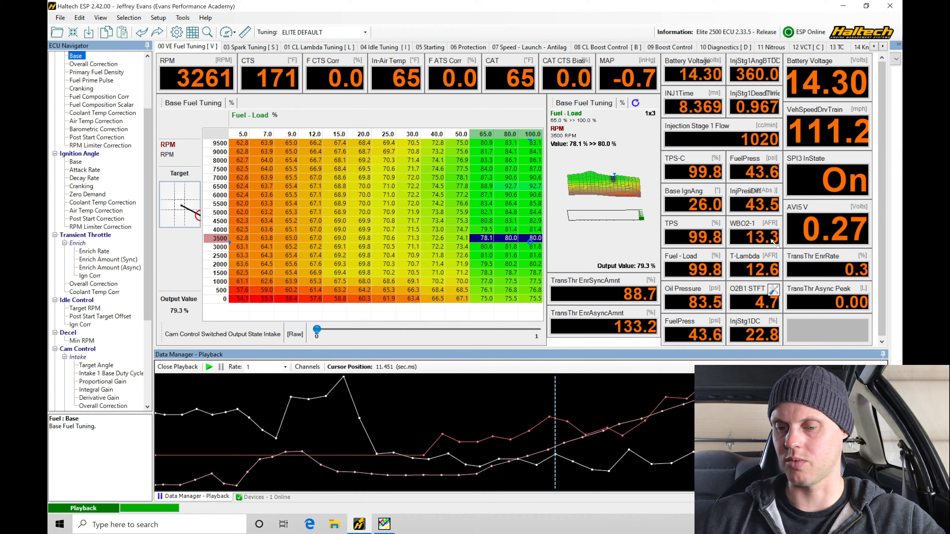
# Step: Increase the base fuel values at 65 to 100% load by 5% at 3500 RPM and by 2% at 4000 RPM
pyautogui.write('p5')
pyautogui.press('Return')
pyautogui.moveTo(573, 438); pyautogui.dragTo(591, 438)
pyautogui.moveTo(485, 232); pyautogui.dragTo(529, 233)
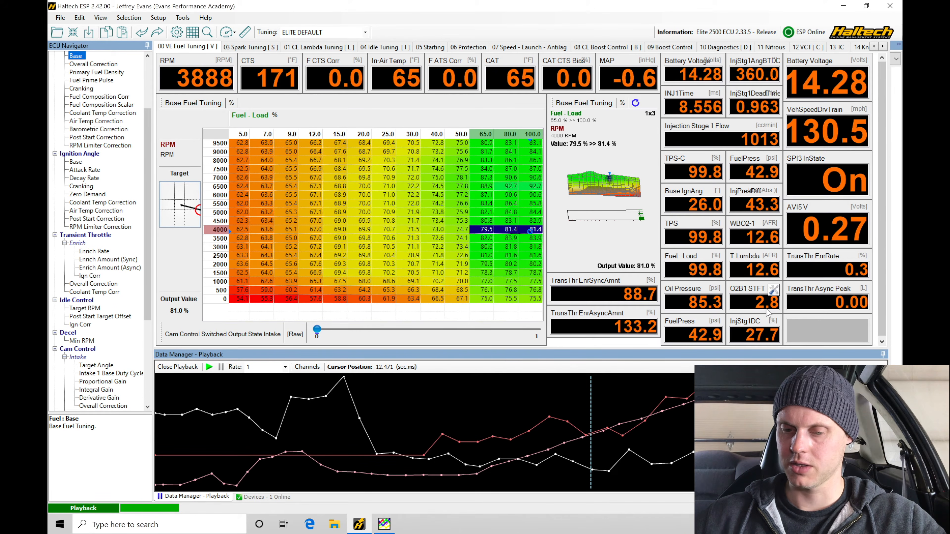
pyautogui.write('p2')
pyautogui.press('Return')
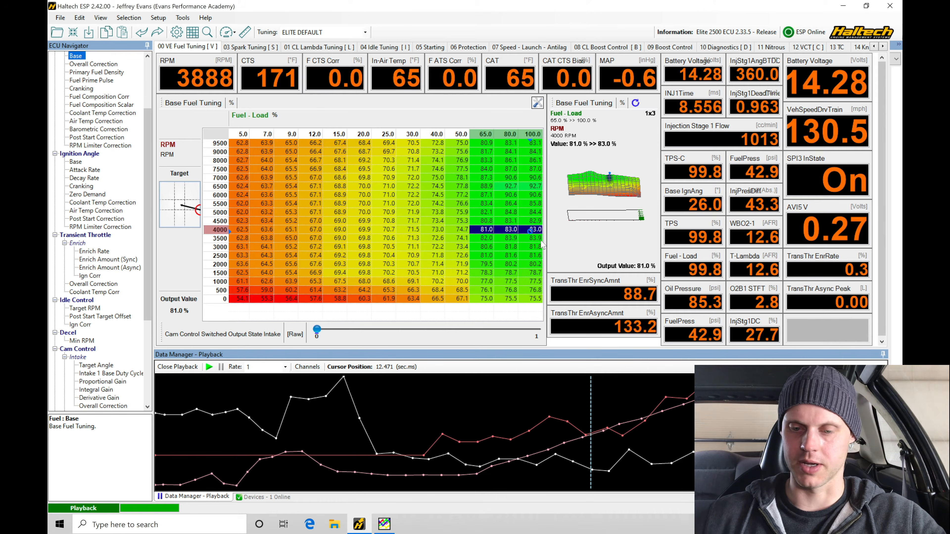
# Step: Move the log playback to about 4500 RPM and increase that row's base fuel values at 65 to 100% load by 5%
pyautogui.moveTo(613, 419); pyautogui.dragTo(627, 418)
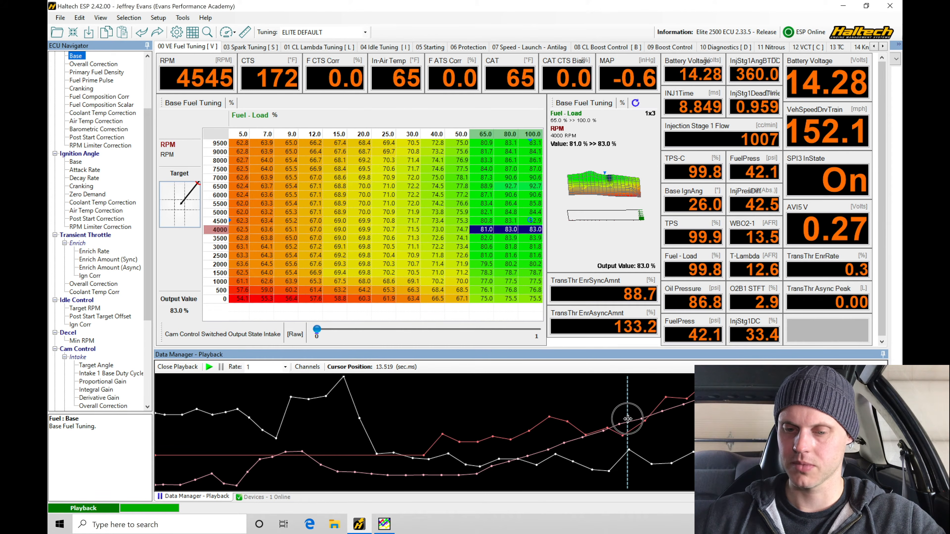
pyautogui.moveTo(486, 221); pyautogui.dragTo(534, 221)
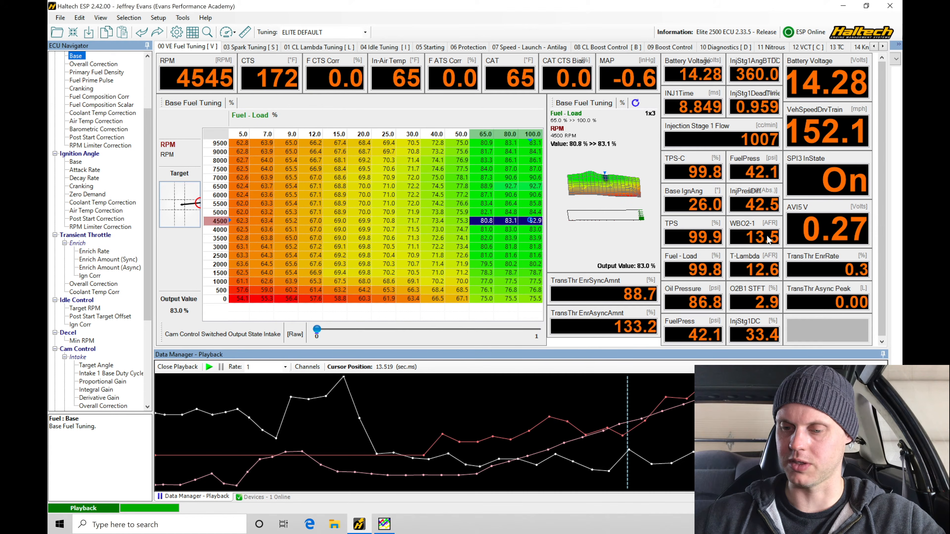
pyautogui.write('p5')
pyautogui.press('Return')
# Step: Advance the log playback to about 5000 RPM and increase that row's base fuel values at 65 to 100% load by 6%
pyautogui.click(632, 418)
pyautogui.moveTo(631, 418); pyautogui.dragTo(657, 421)
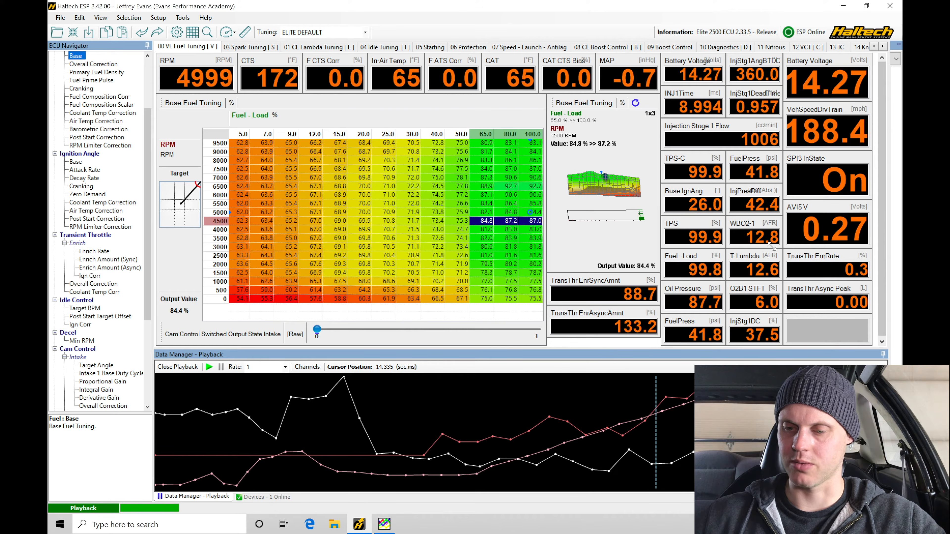
pyautogui.moveTo(487, 214); pyautogui.dragTo(521, 212)
pyautogui.write('p6')
pyautogui.press('Return')
# Step: Advance the log playback to about 5500 RPM and increase that row's base fuel values at 65 to 100% load by 8%
pyautogui.moveTo(664, 411); pyautogui.dragTo(684, 412)
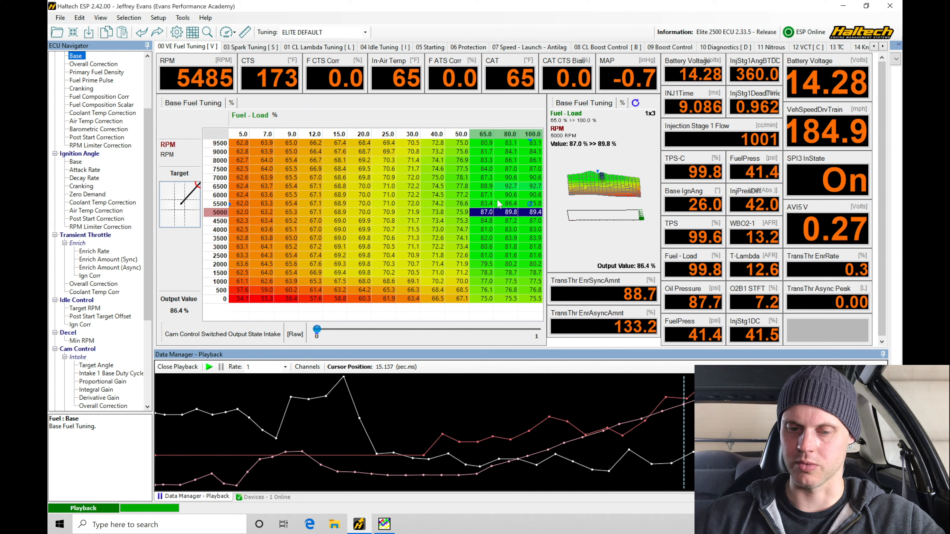
pyautogui.moveTo(486, 203); pyautogui.dragTo(541, 202)
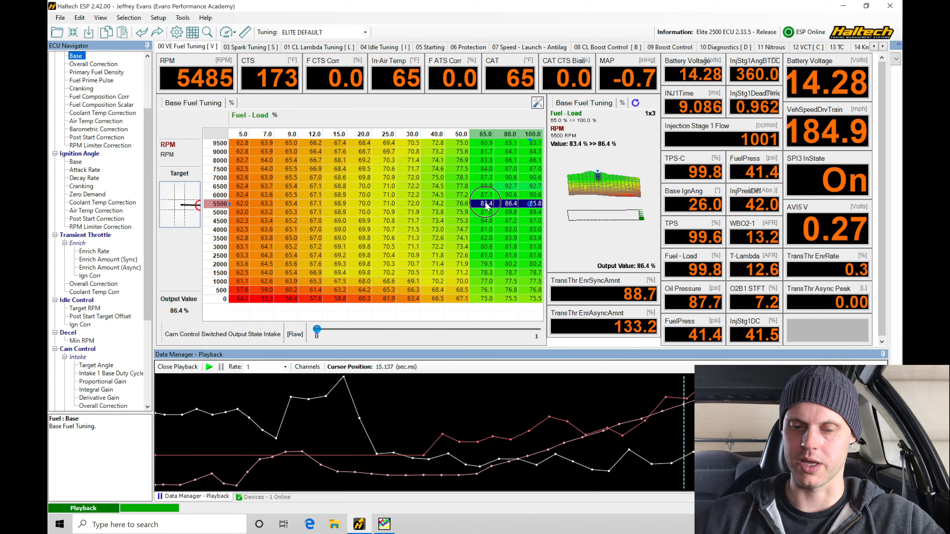
pyautogui.hotkey('ctrl', 'p')
pyautogui.write('8')
pyautogui.press('Return')
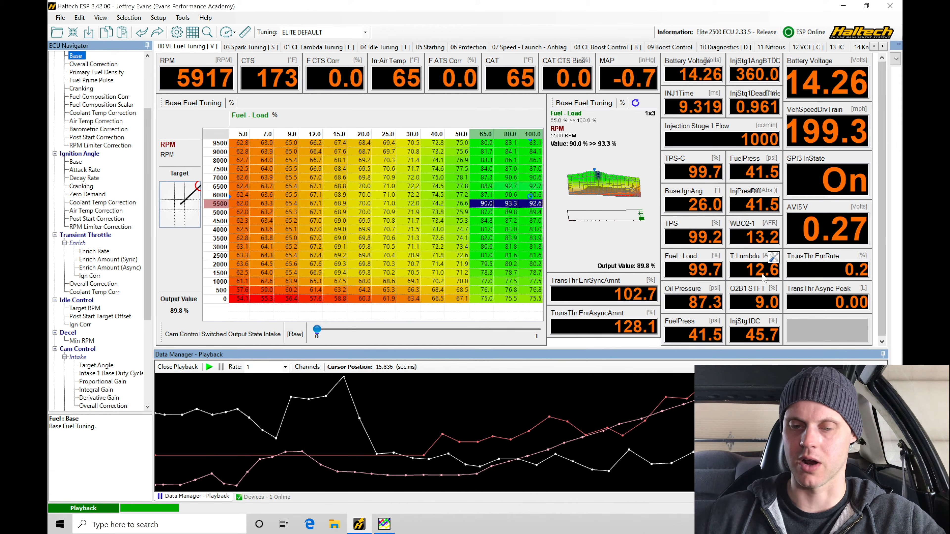
# Step: Increase the base fuel values at 65 to 100% load by 10% at 6000 RPM and by 4% at 6500 RPM
pyautogui.moveTo(487, 195); pyautogui.dragTo(528, 196)
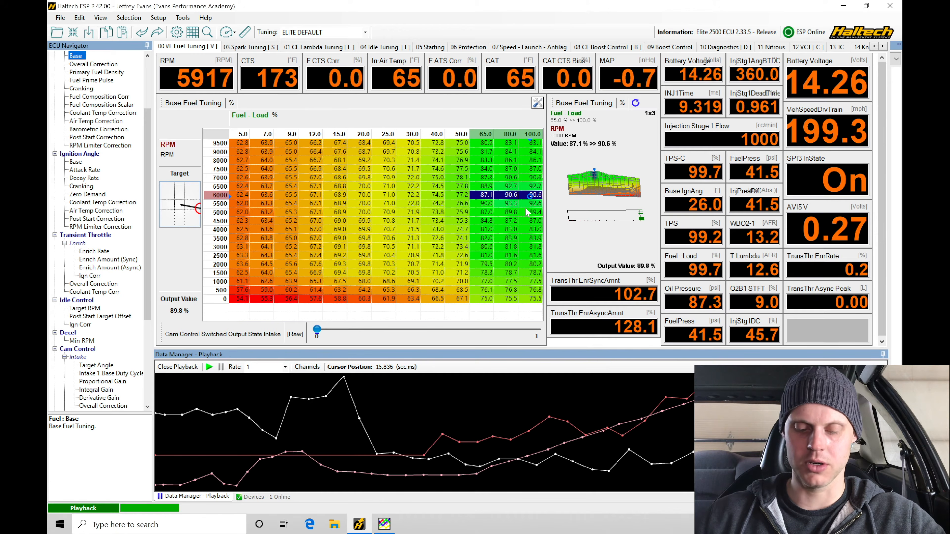
pyautogui.write('p10')
pyautogui.press('Return')
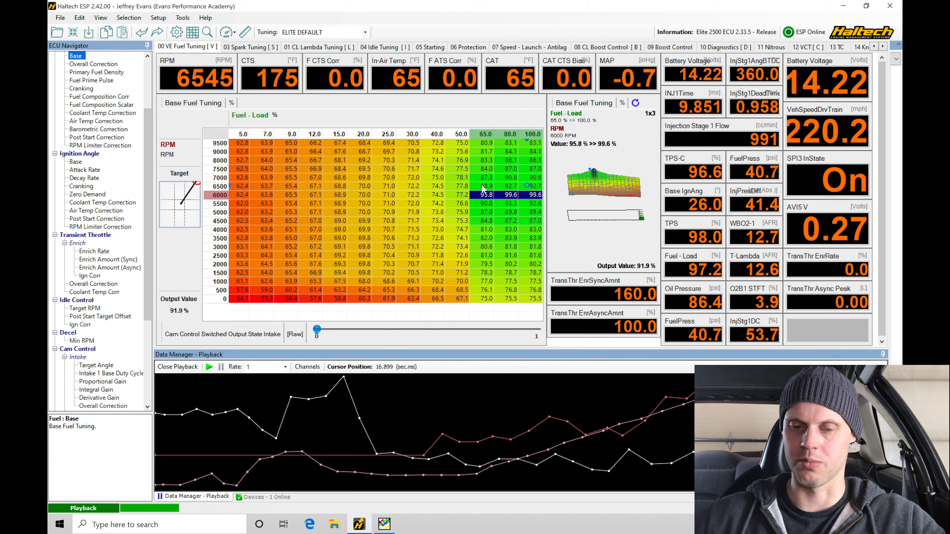
pyautogui.moveTo(482, 187); pyautogui.dragTo(528, 186)
pyautogui.write('p4')
pyautogui.press('Return')
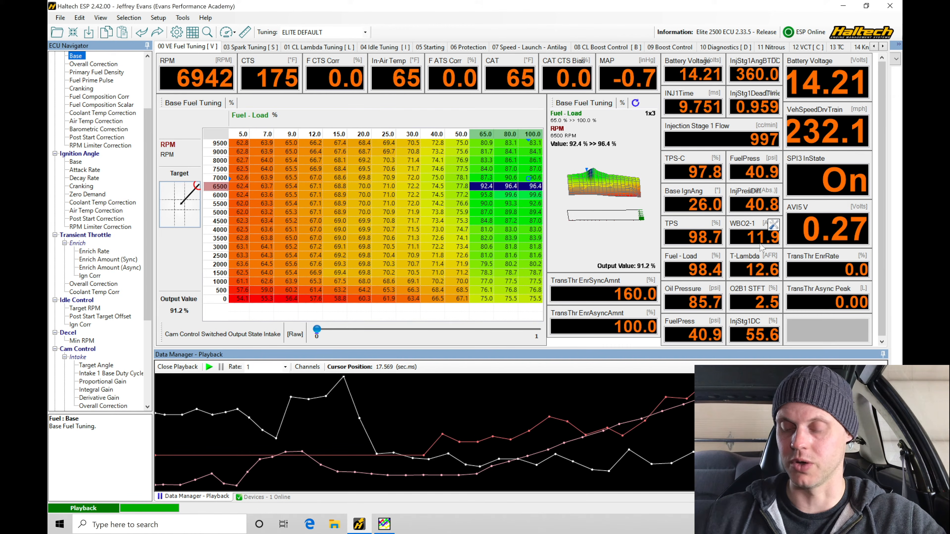
# Step: Scrub the log from about 5900 to 6900 RPM to compare wideband and target AFR, and examine the dyno torque and power curves
pyautogui.click(704, 425)
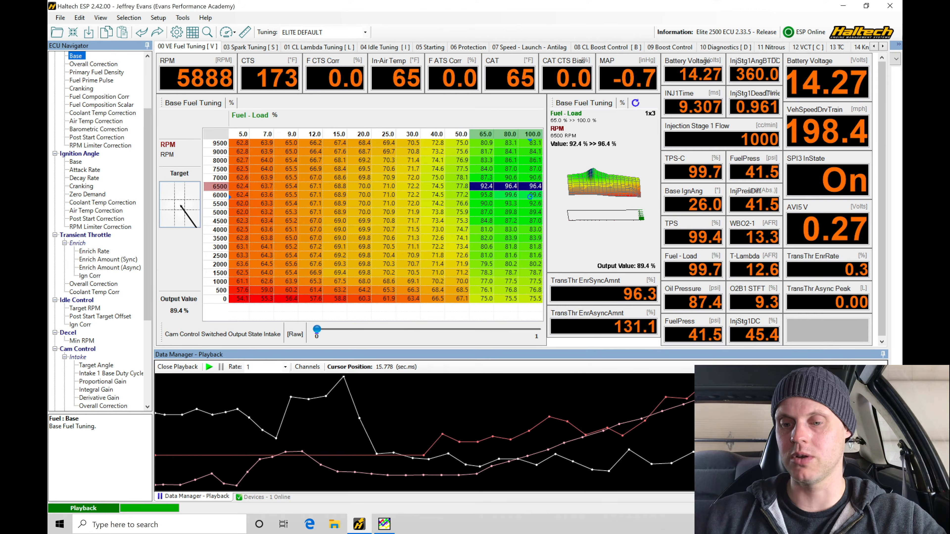
pyautogui.moveTo(687, 434)
pyautogui.mouseDown()
pyautogui.moveTo(742, 434)
pyautogui.moveTo(403, 463)
pyautogui.moveTo(695, 446)
pyautogui.mouseUp()
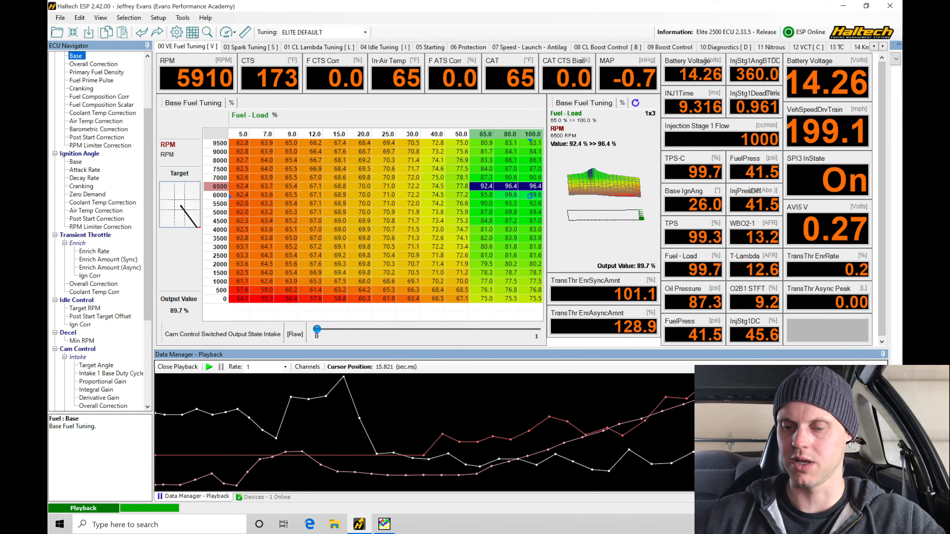
pyautogui.moveTo(815, 446); pyautogui.dragTo(842, 446)
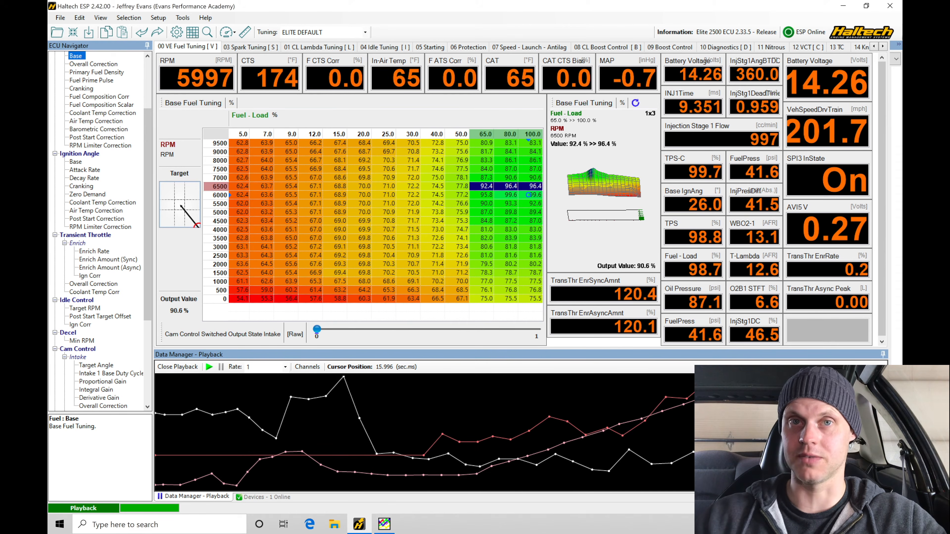
pyautogui.moveTo(733, 446); pyautogui.dragTo(858, 446)
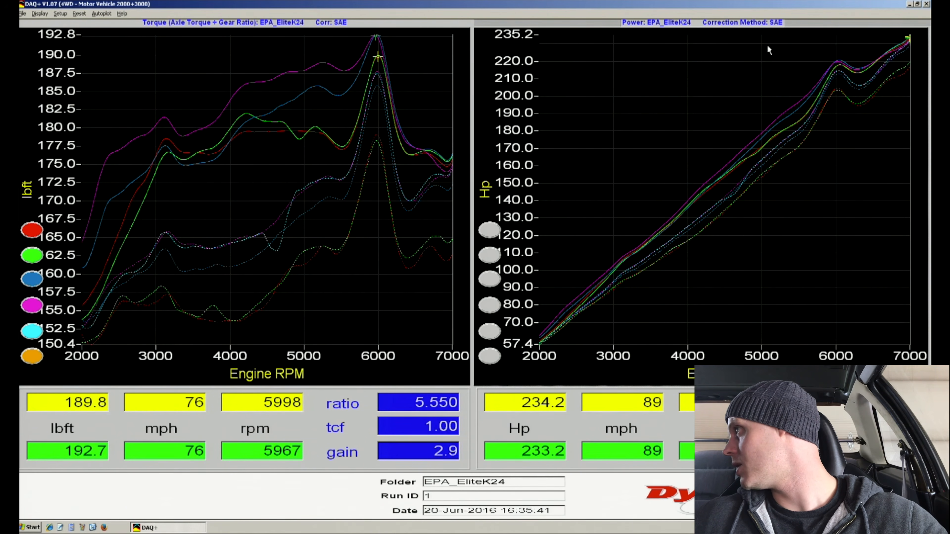
pyautogui.click(902, 45)
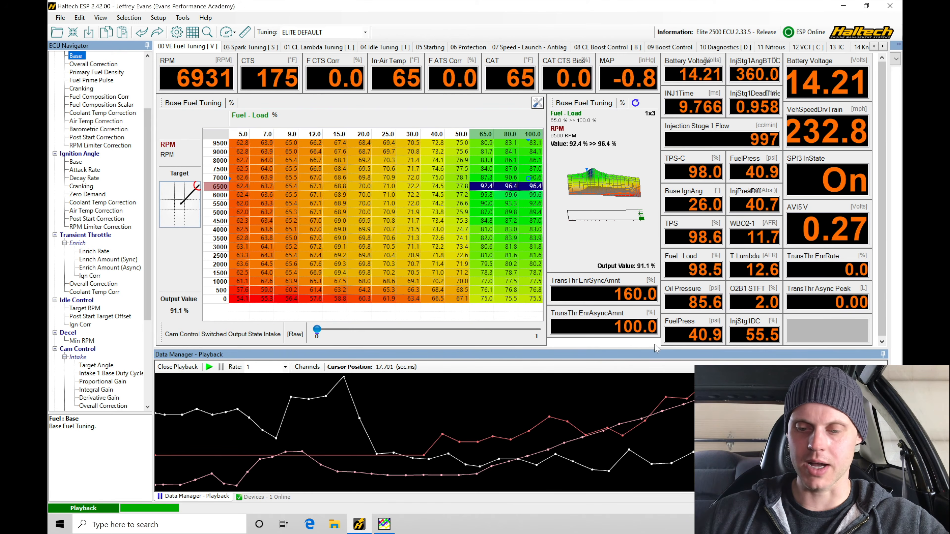
# Step: Close the log playback and open the VCT page with the intake cam target table
pyautogui.click(179, 368)
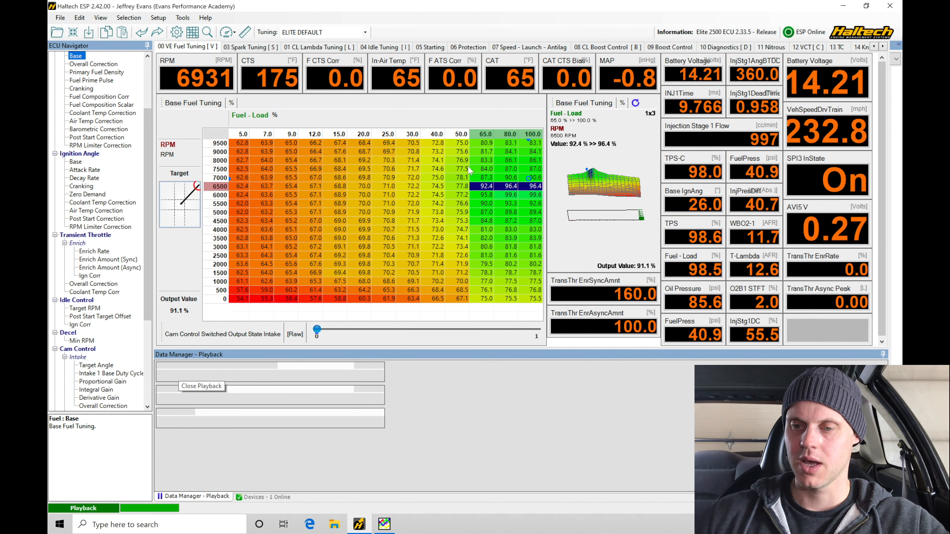
pyautogui.click(807, 48)
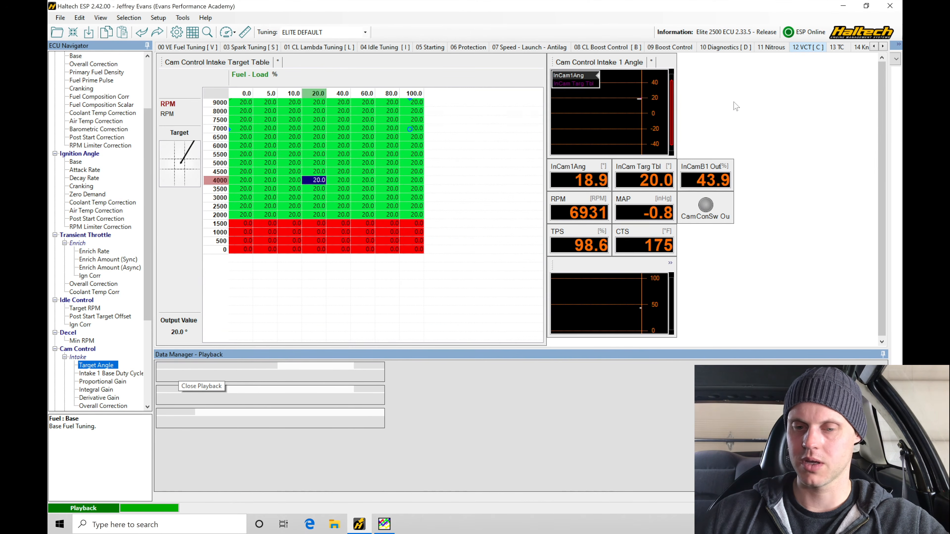
pyautogui.click(243, 106)
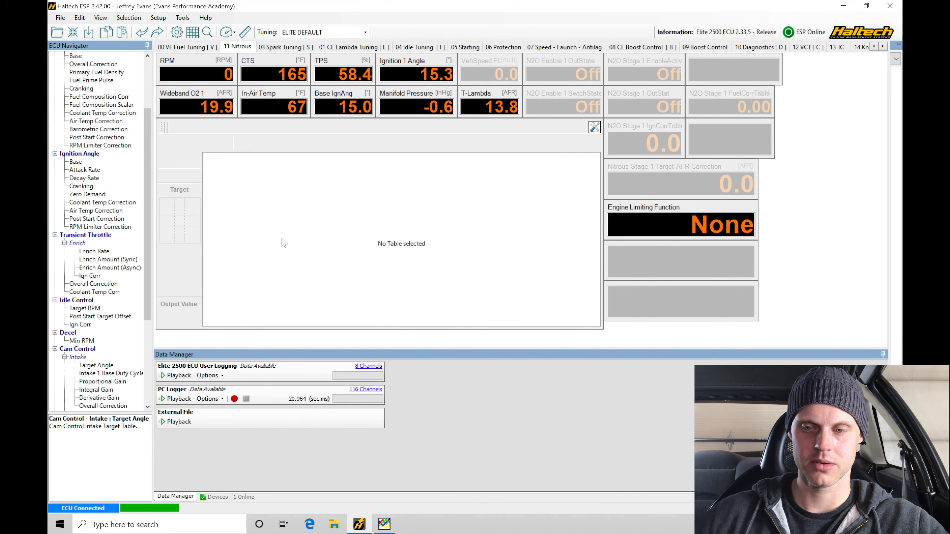
pyautogui.click(812, 47)
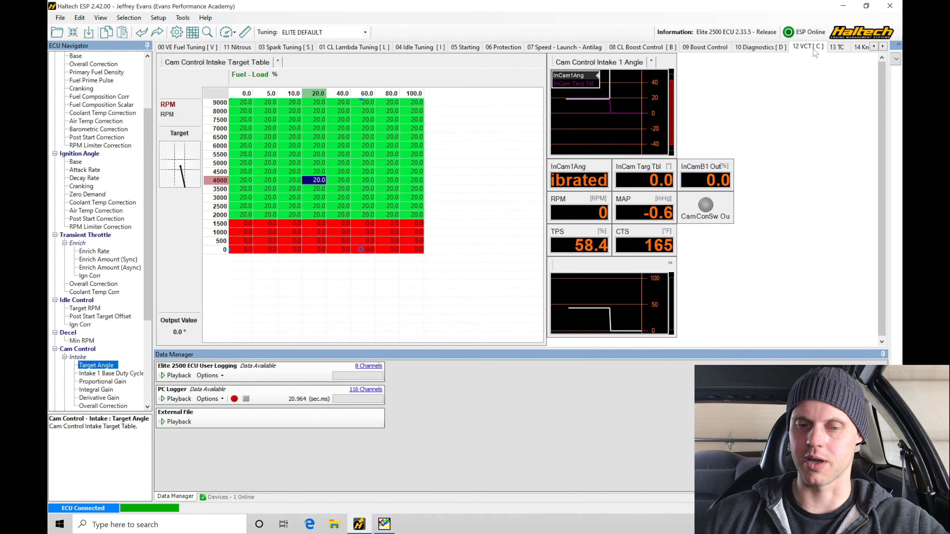
# Step: Select the intake cam target cells from 7000 to 9000 RPM across all loads
pyautogui.click(294, 128)
pyautogui.moveTo(246, 103); pyautogui.dragTo(408, 130)
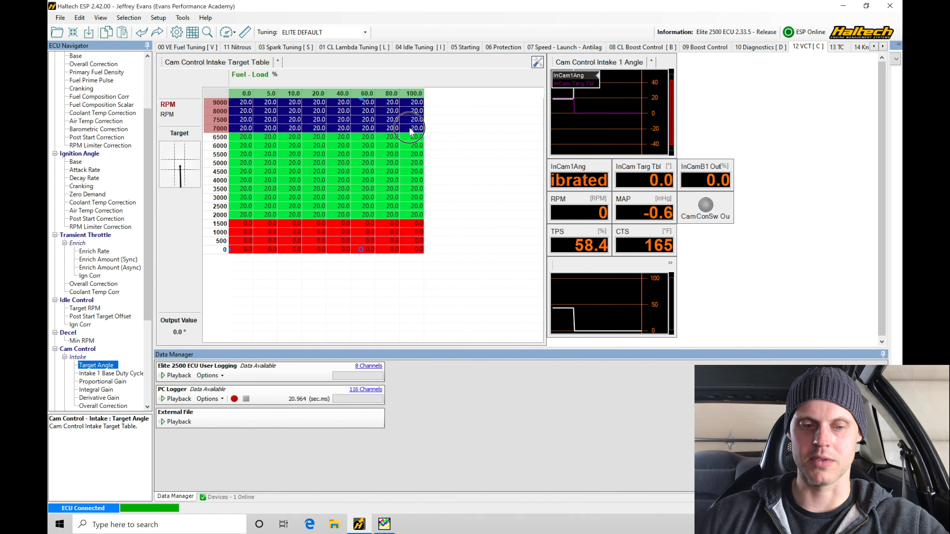